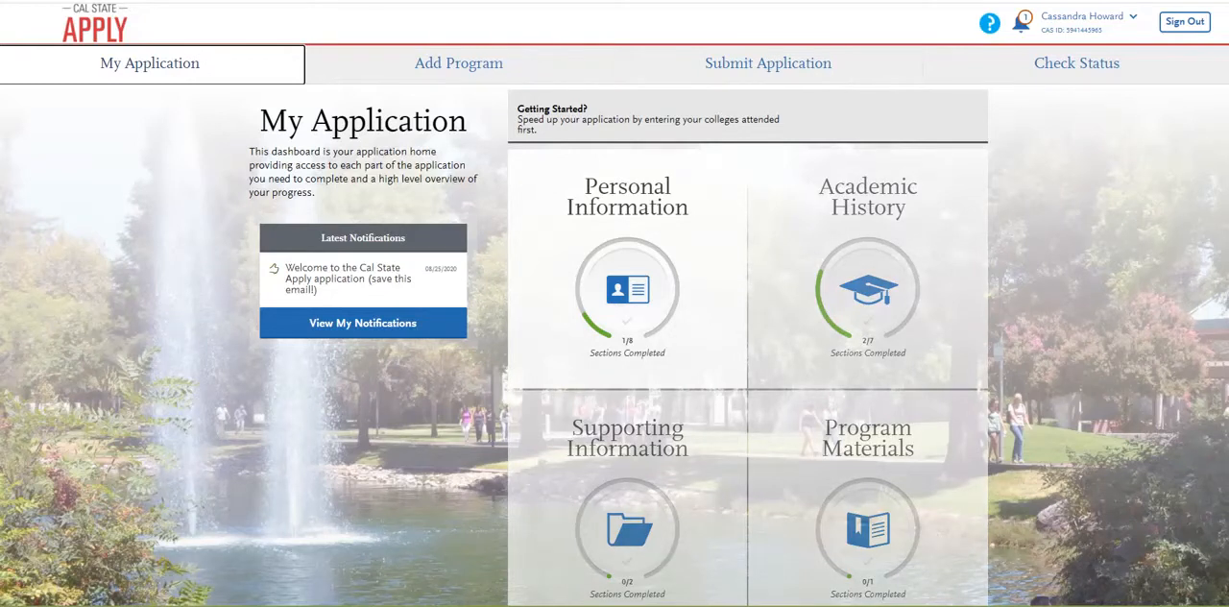
# Open the Biographic Information section under Personal Information.
pyautogui.click(624, 350)
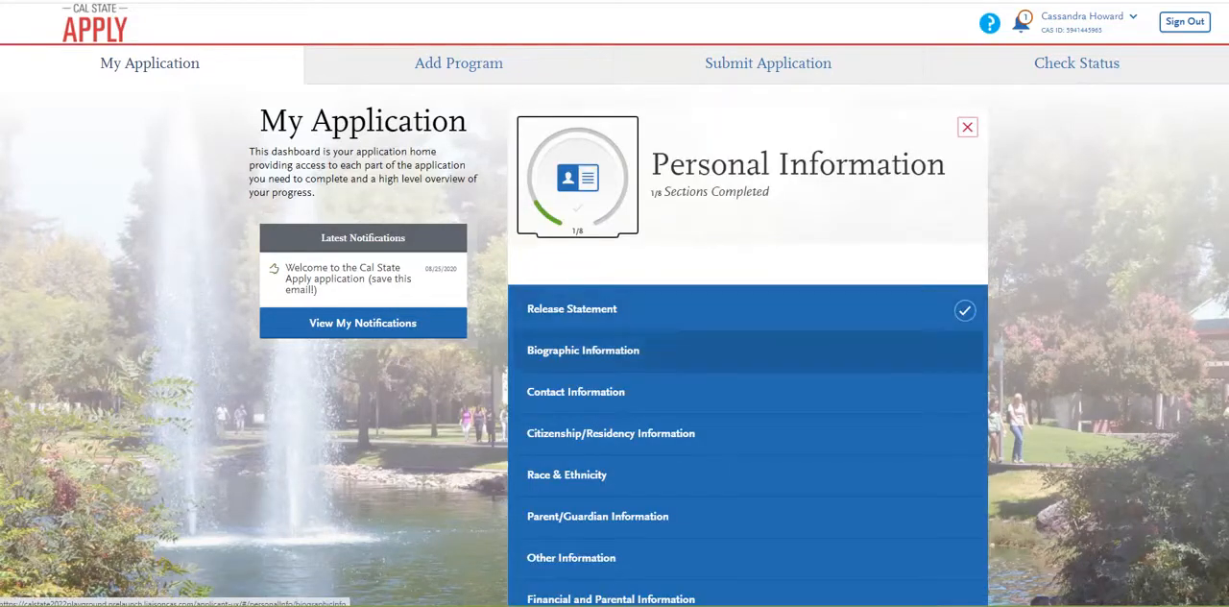
pyautogui.click(583, 350)
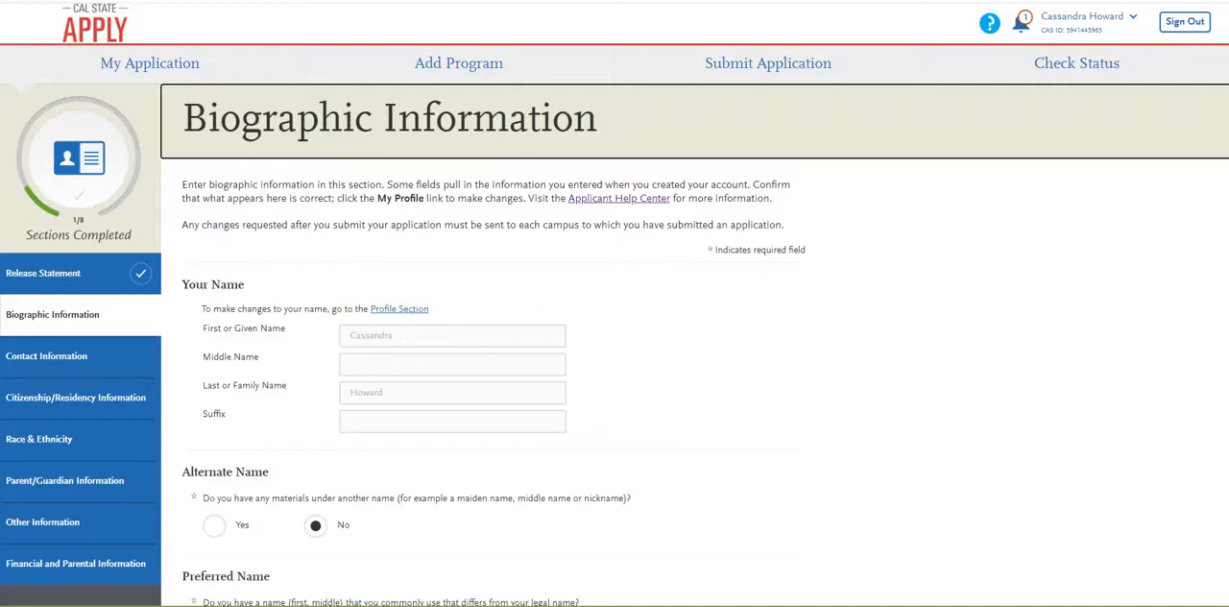
# Answer Yes to having materials under another name, and enter the applicant's alternate first and last names.
pyautogui.scroll(-2, 614, 303)
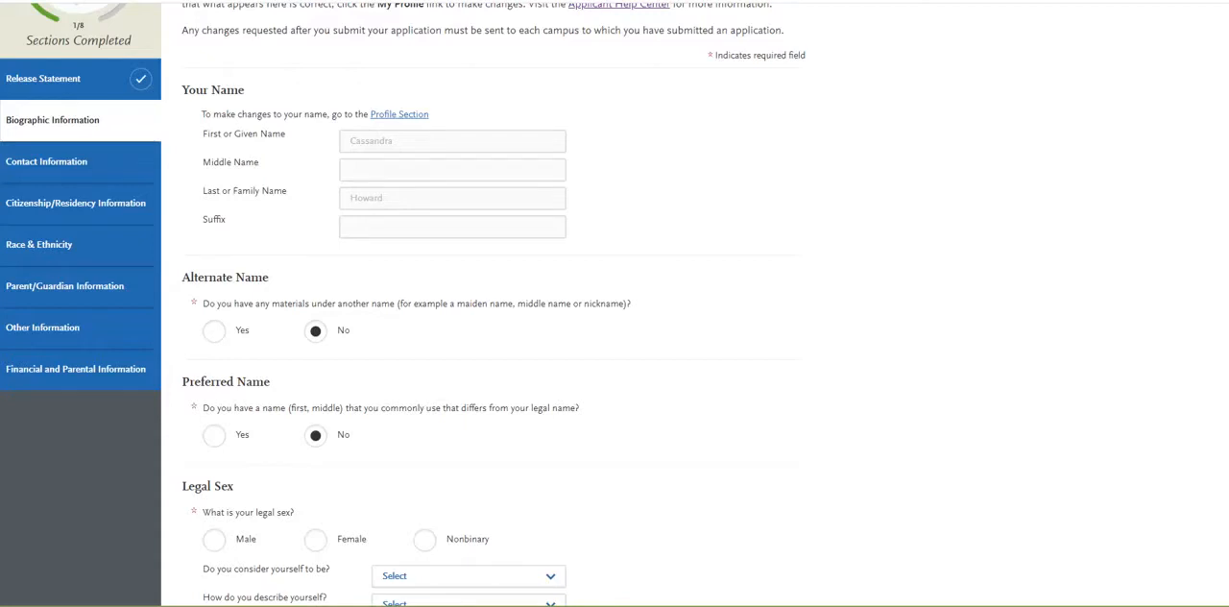
pyautogui.click(214, 330)
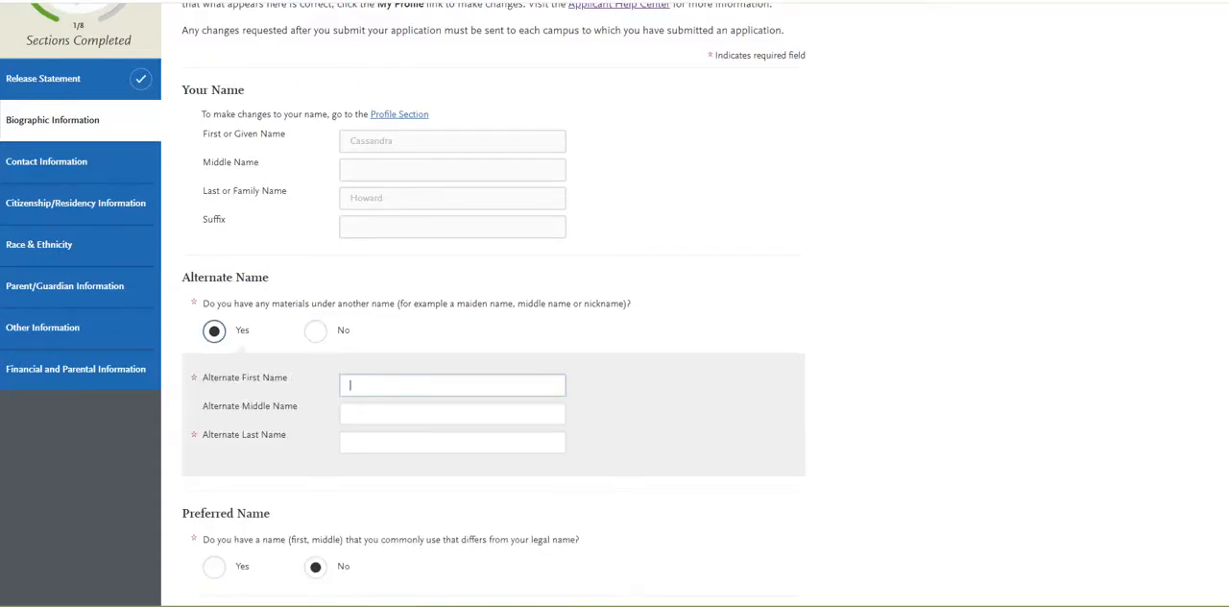
pyautogui.scroll(-2, 403, 298)
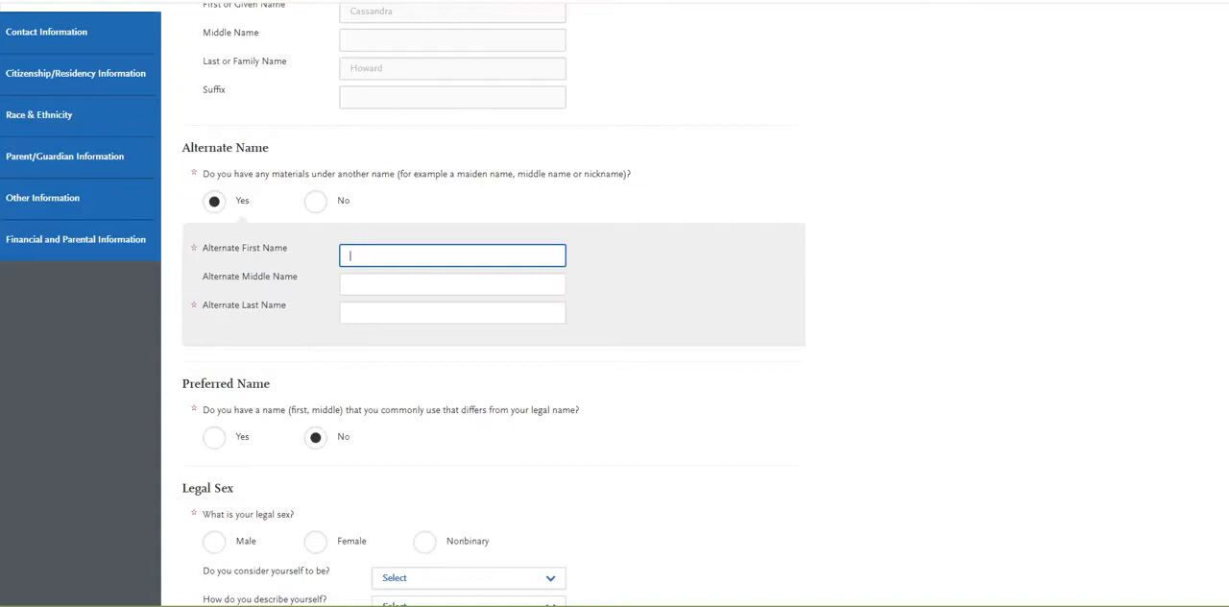
pyautogui.press('Tab')
pyautogui.press('Tab')
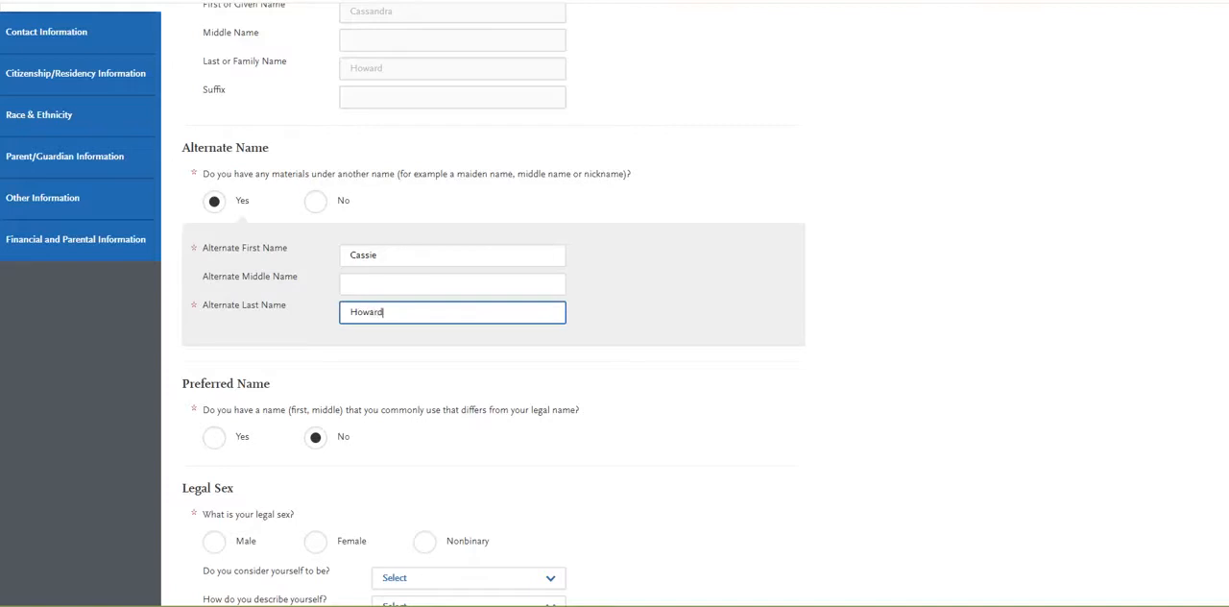
pyautogui.press('Tab')
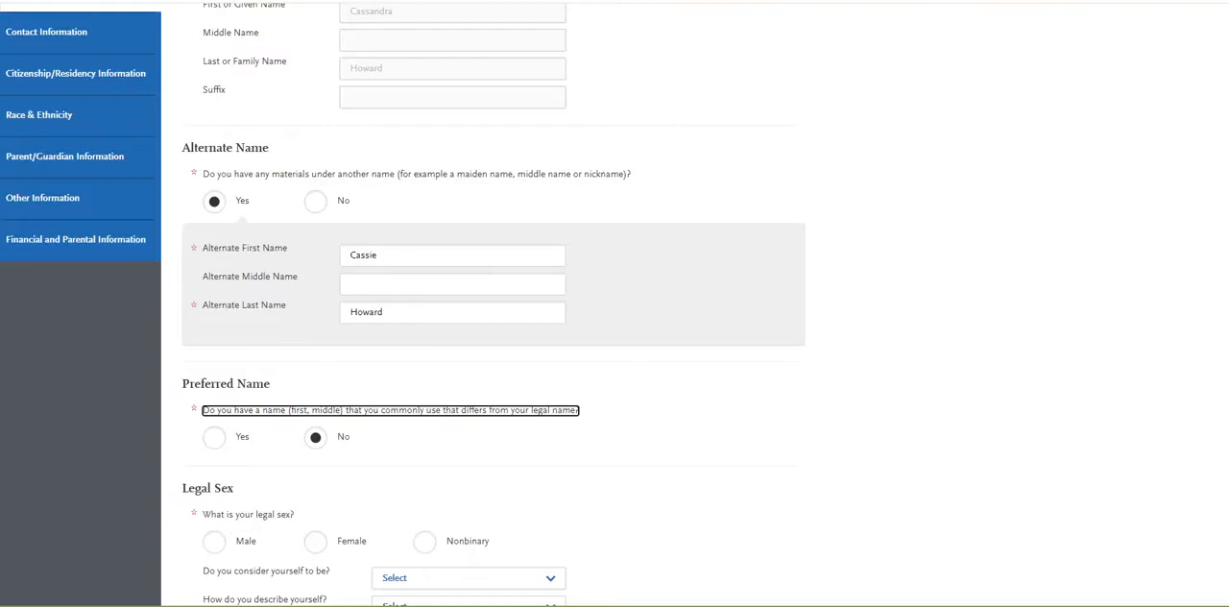
# Answer Yes to commonly using a name that differs from the legal one, and enter the applicant's preferred first name.
pyautogui.scroll(-1, 402, 304)
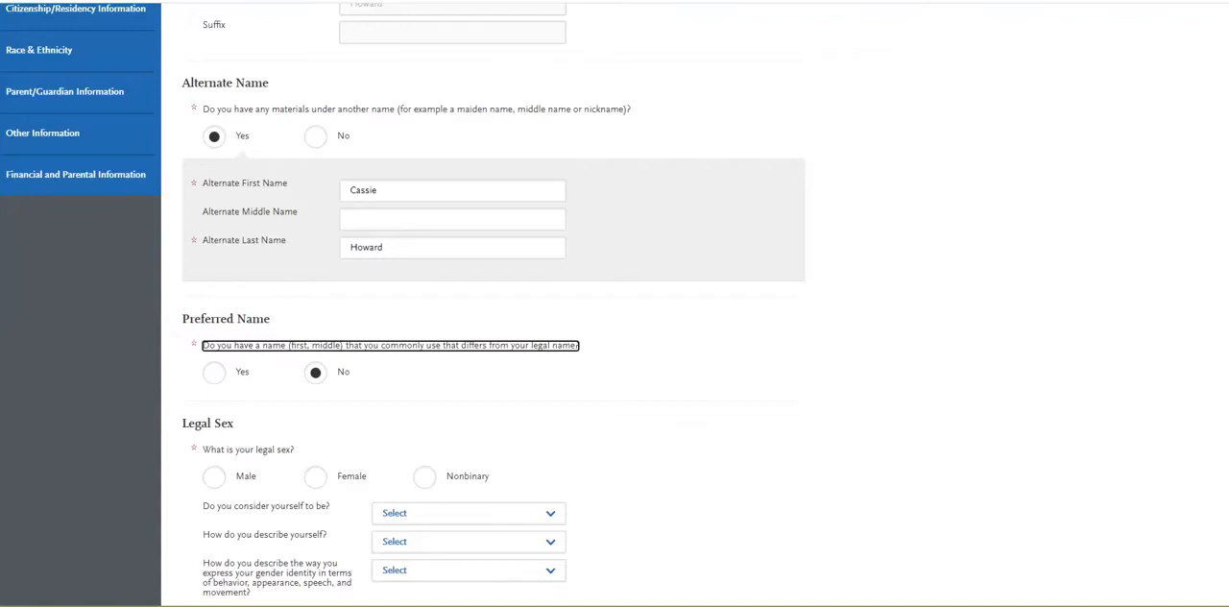
pyautogui.click(214, 373)
pyautogui.click(452, 427)
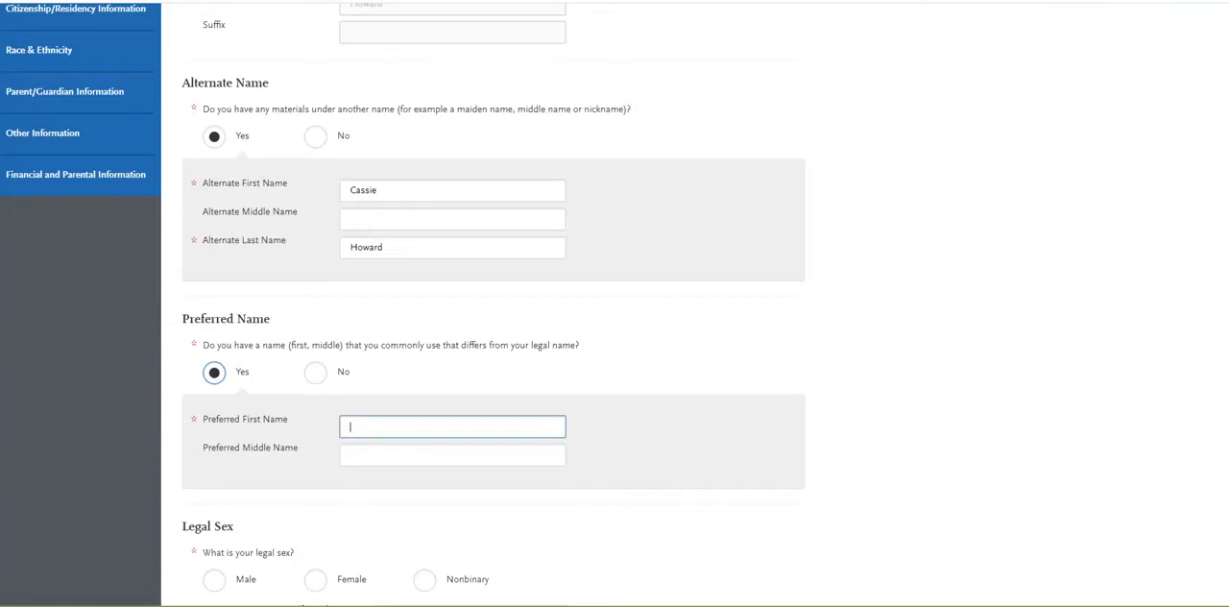
pyautogui.write('Robin')
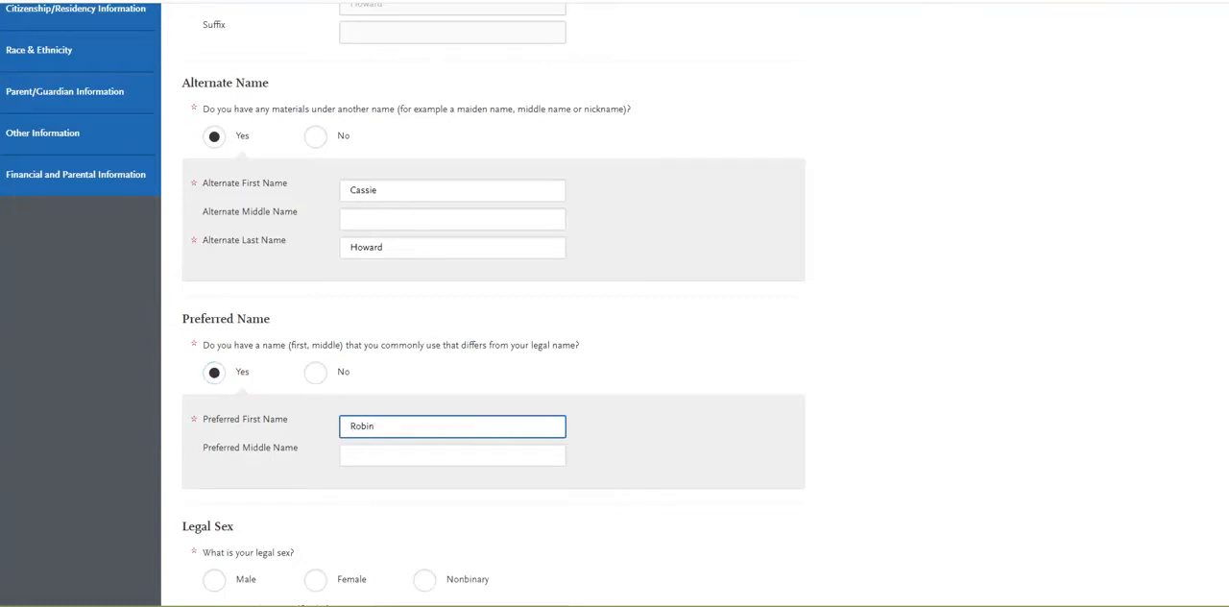
# Set the legal sex to Female and answer the identity questions with Heterosexual or straight, Woman, and Gender conforming.
pyautogui.scroll(-3, 480, 303)
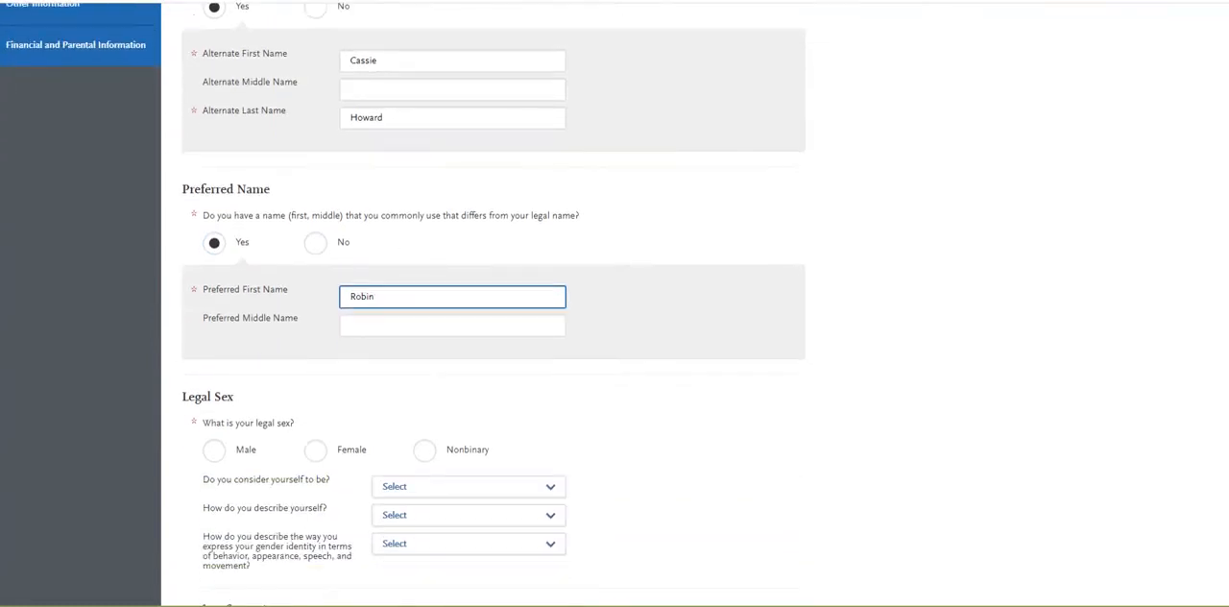
pyautogui.scroll(-1, 480, 304)
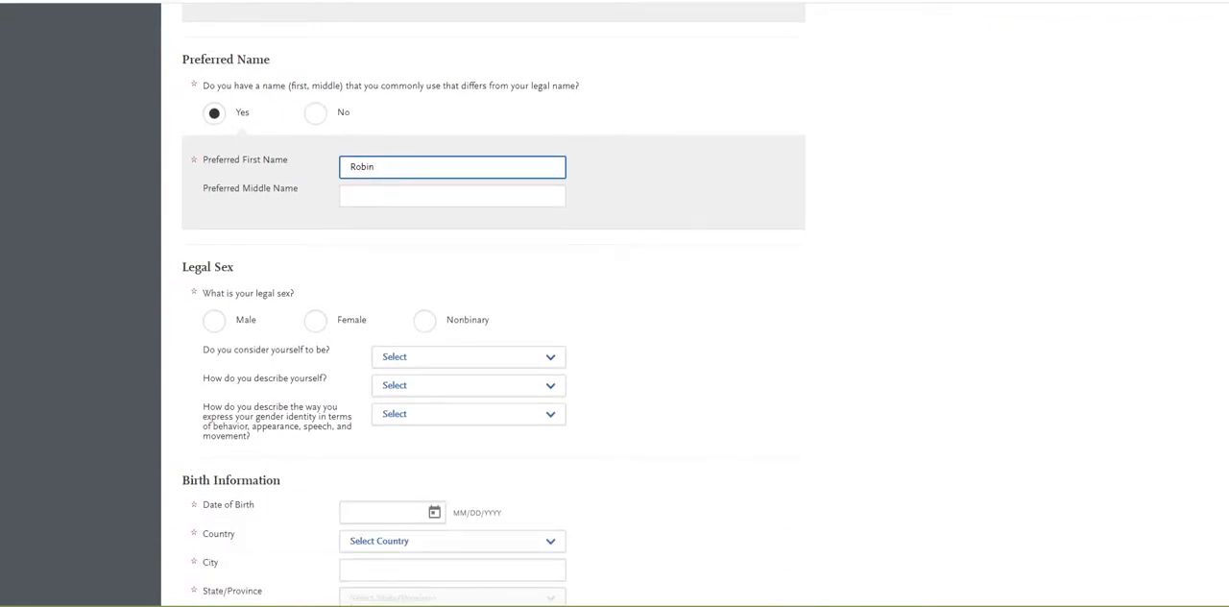
pyautogui.click(316, 321)
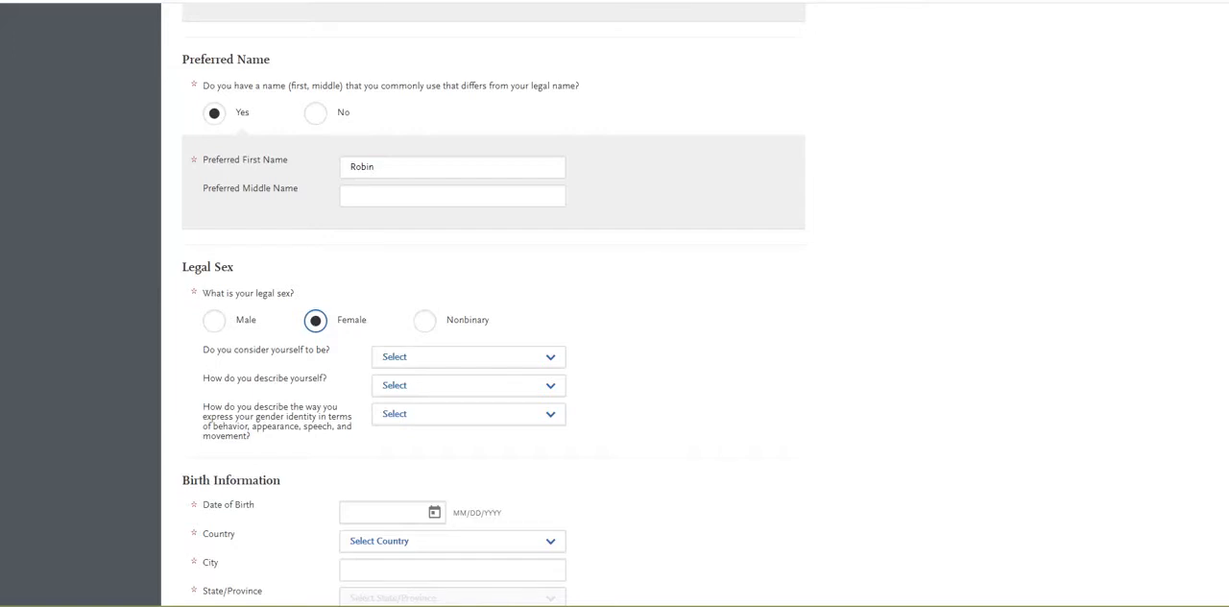
pyautogui.scroll(-3, 493, 303)
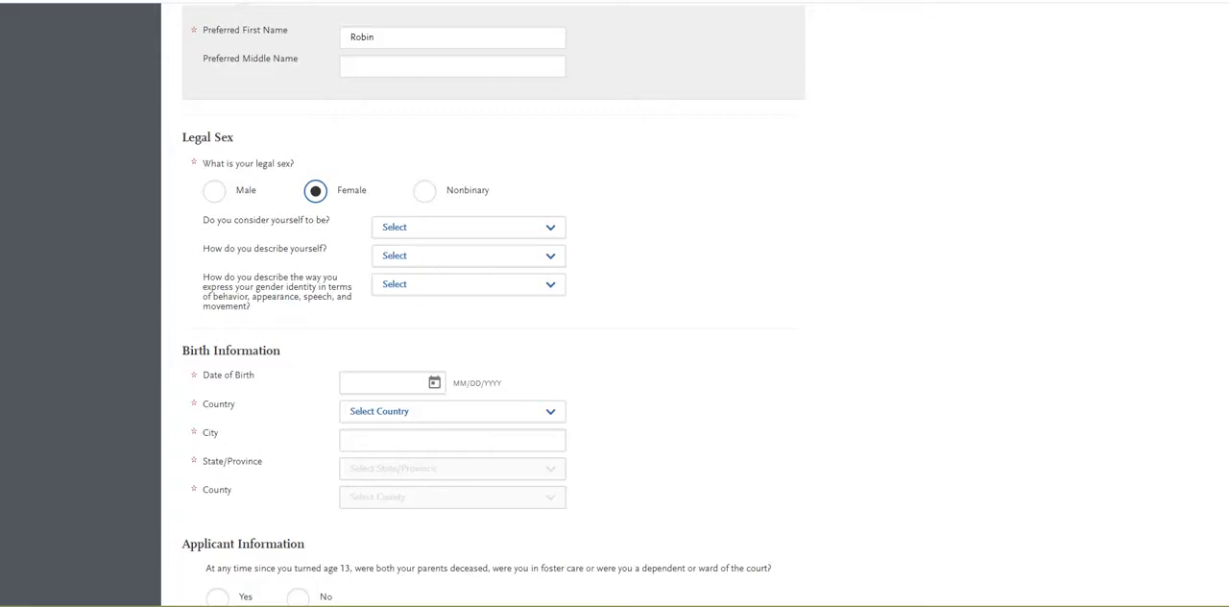
pyautogui.click(469, 228)
pyautogui.click(438, 304)
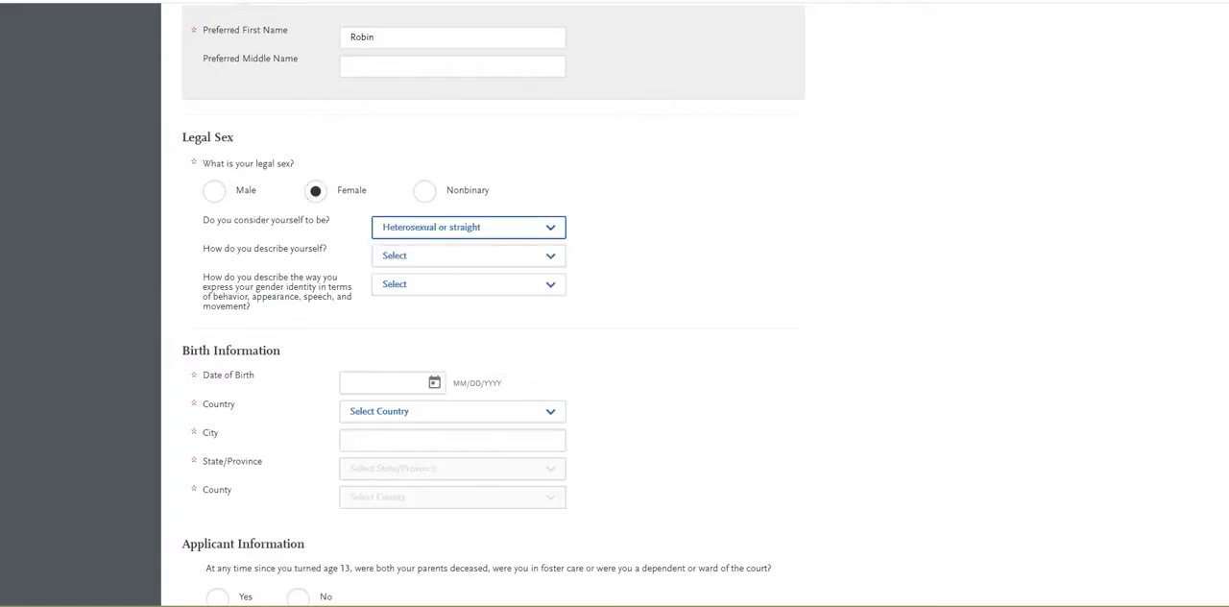
pyautogui.click(468, 256)
pyautogui.click(432, 284)
pyautogui.click(469, 285)
pyautogui.click(423, 306)
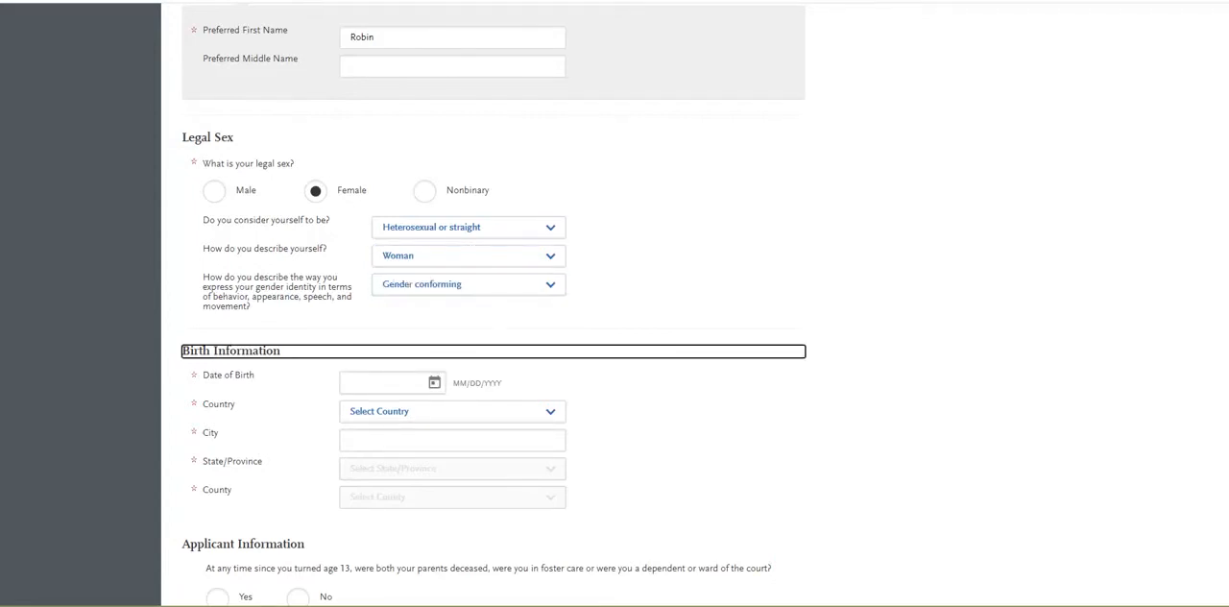
# Try to enter the applicant's date of birth as text in the Birth Information section.
pyautogui.scroll(-1, 494, 304)
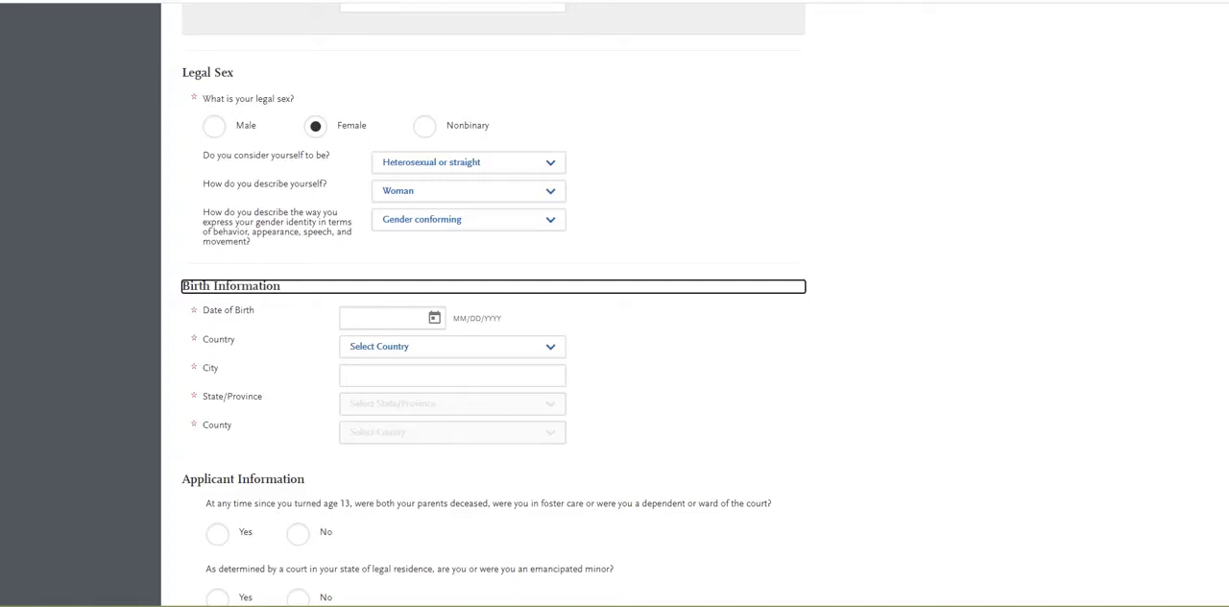
pyautogui.press('Tab')
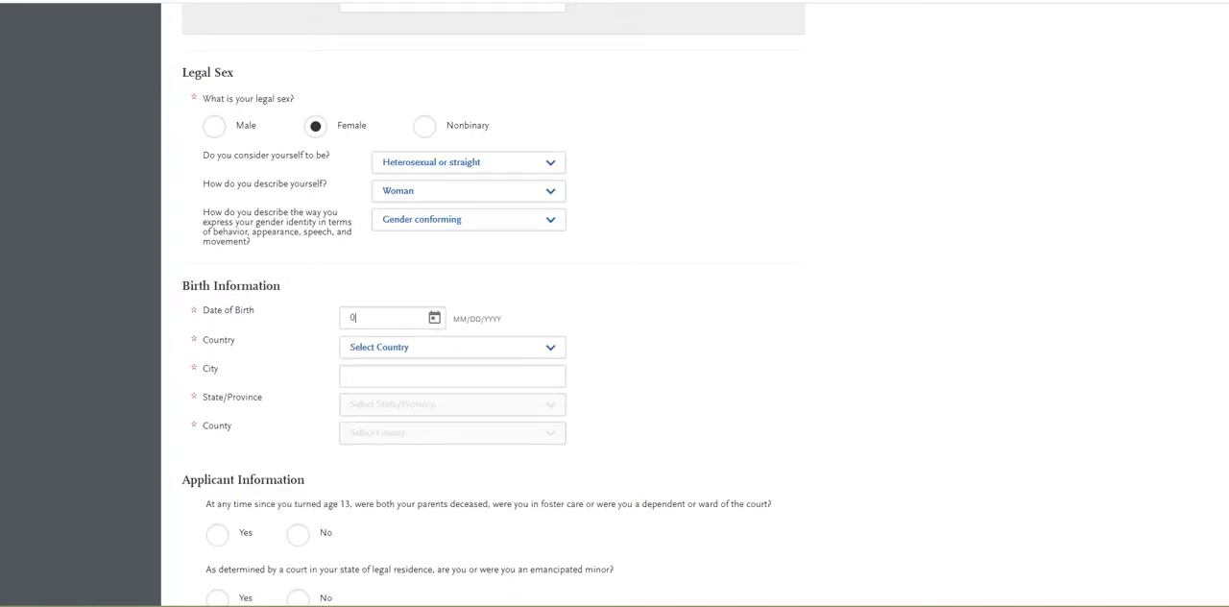
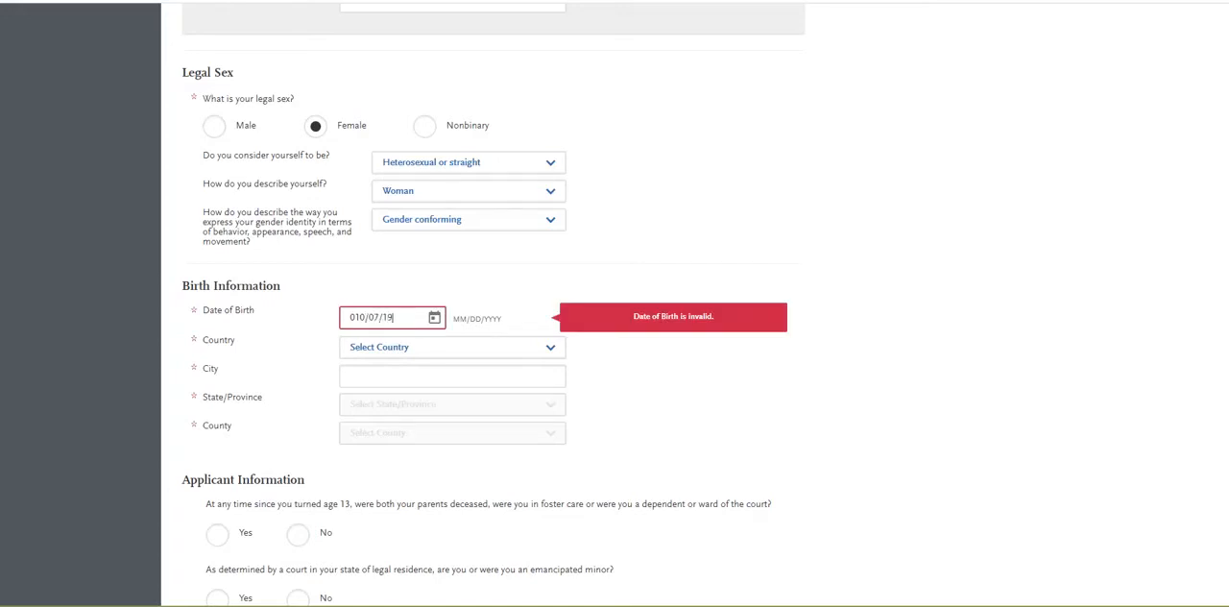
# Choose the applicant's date of birth from the calendar, selecting the birth month and year and the day.
pyautogui.click(435, 317)
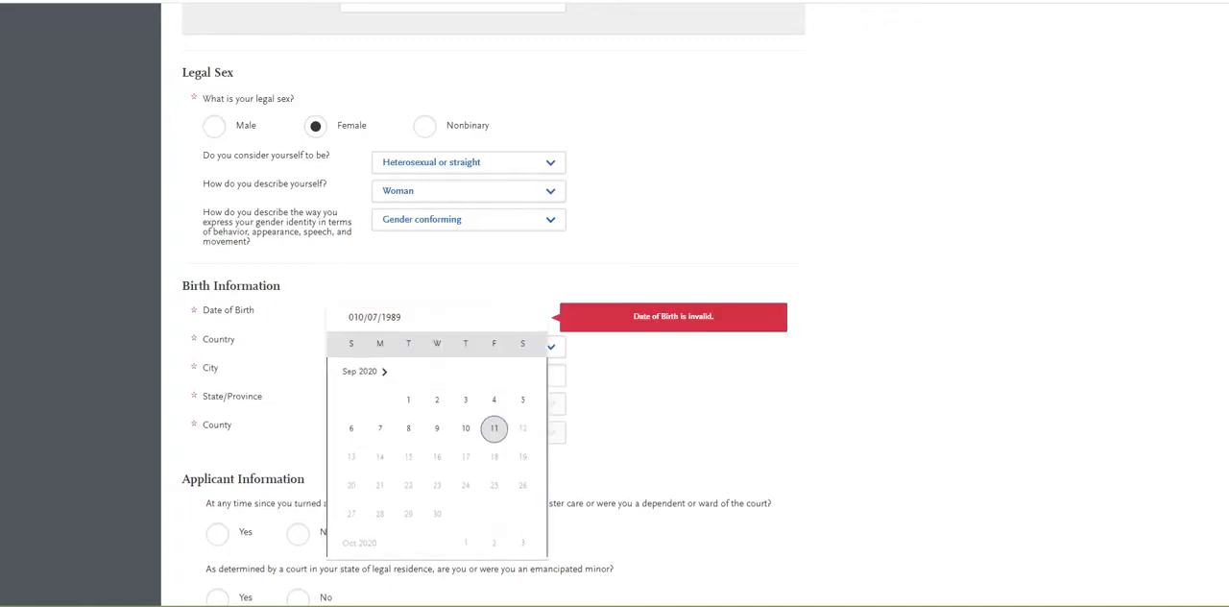
pyautogui.click(365, 371)
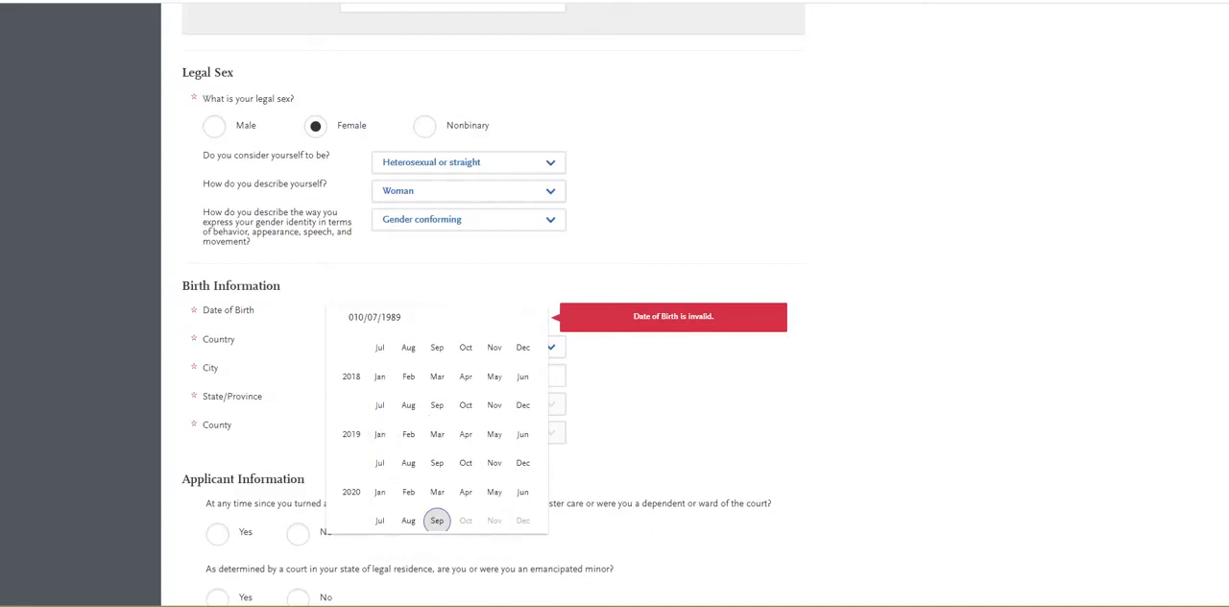
pyautogui.scroll(5, 437, 447)
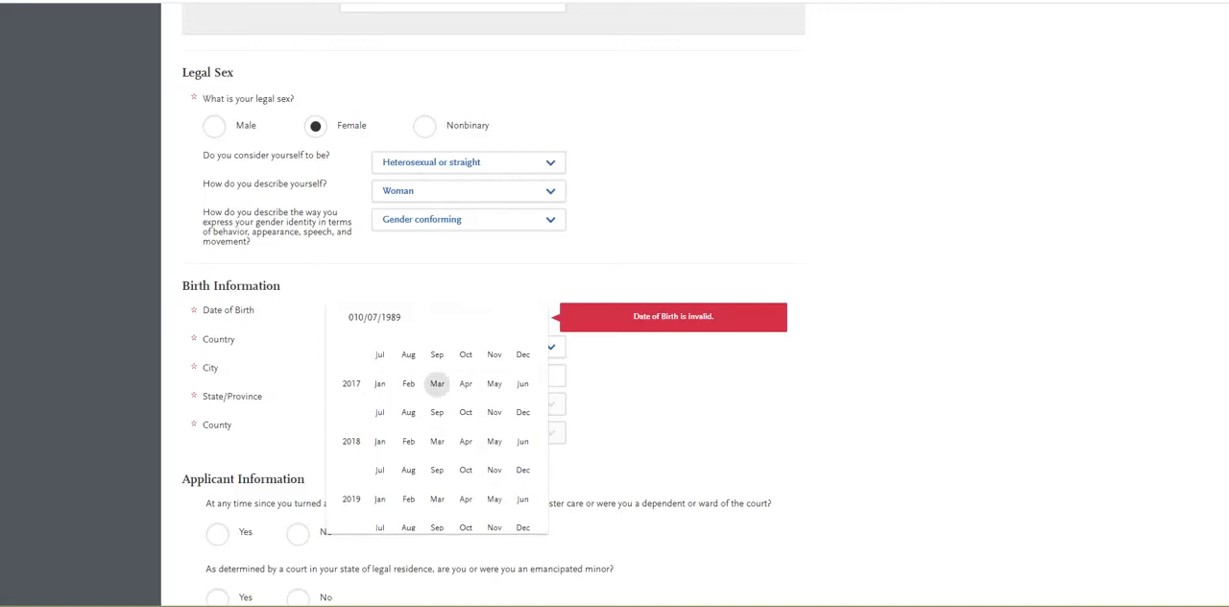
pyautogui.scroll(15, 437, 447)
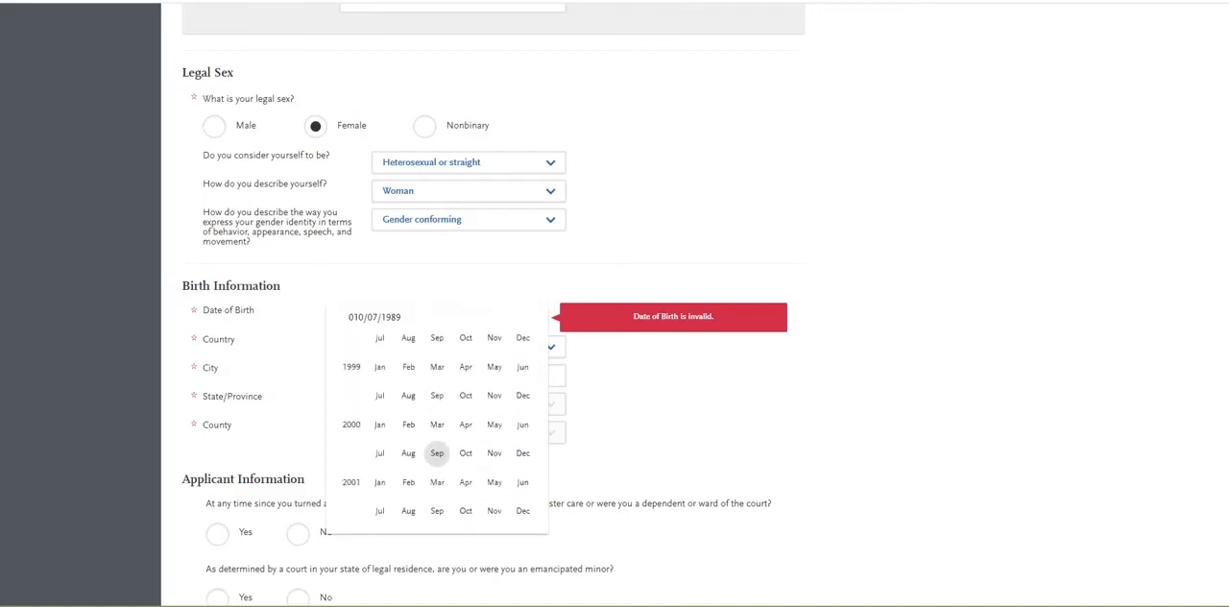
pyautogui.click(379, 460)
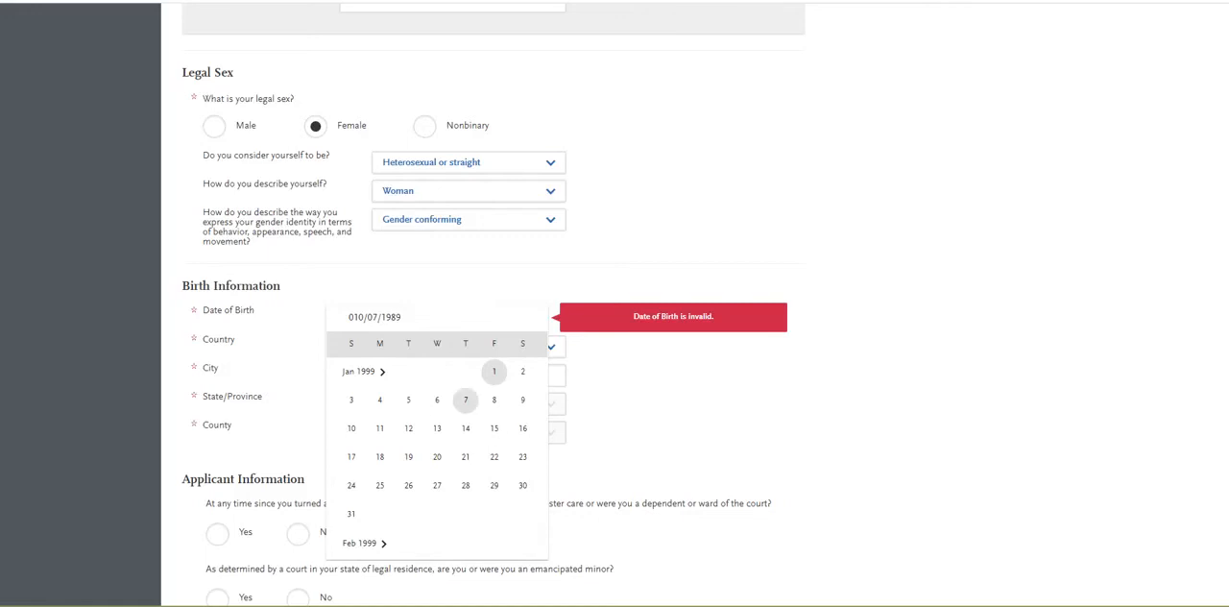
pyautogui.click(466, 399)
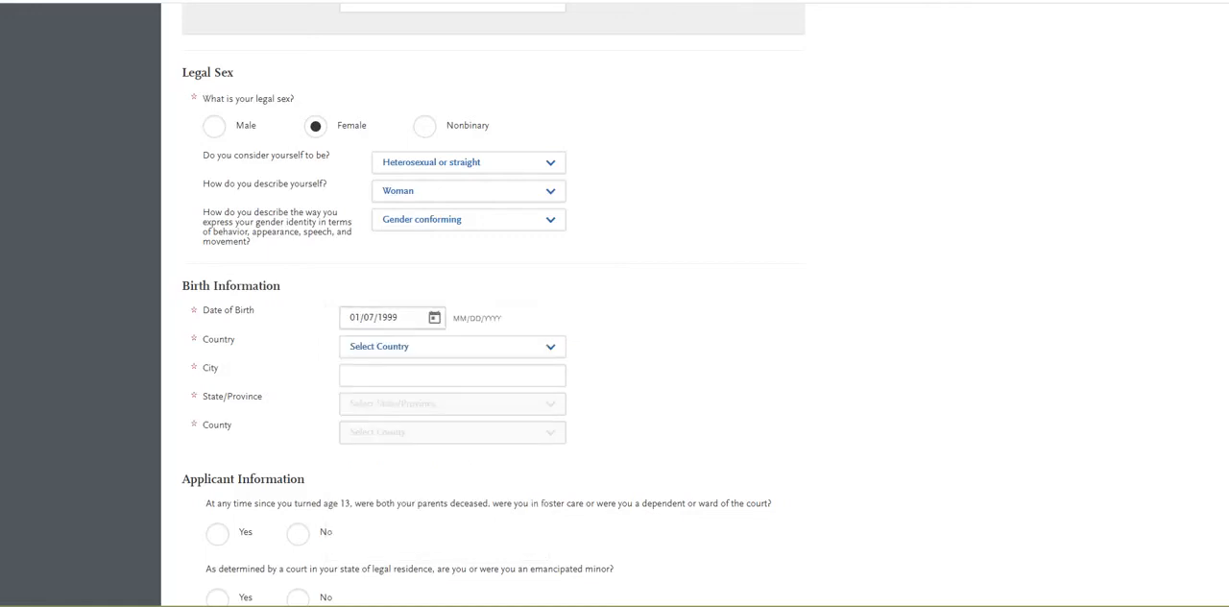
# Set the birth country to United States and enter San Luis Obispo as the birth city.
pyautogui.click(452, 347)
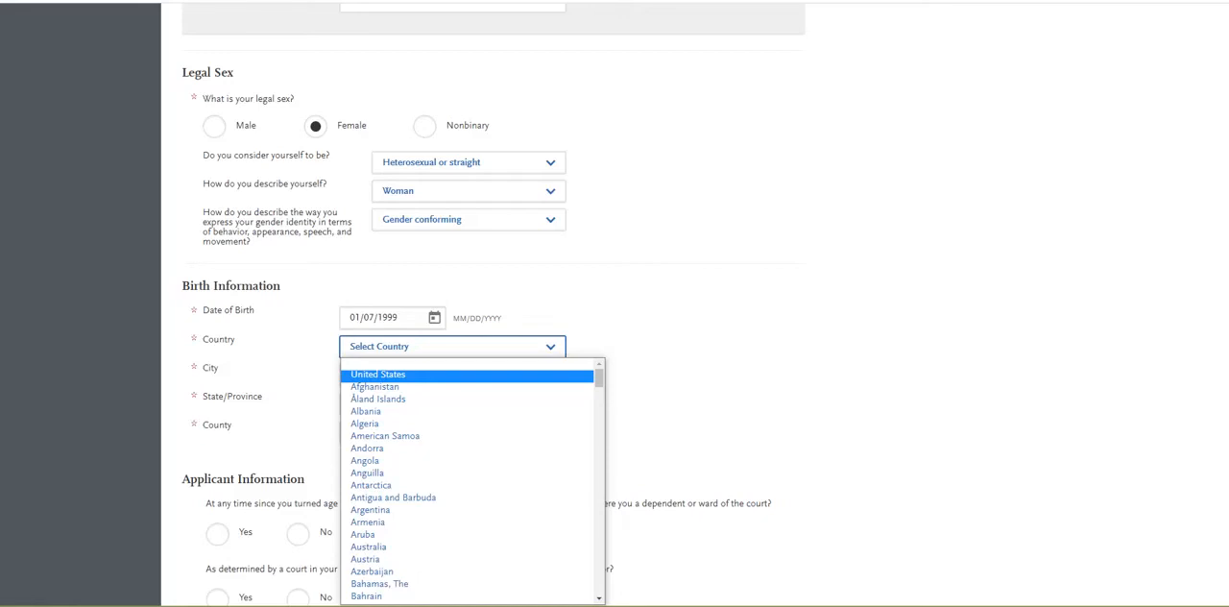
pyautogui.press('Return')
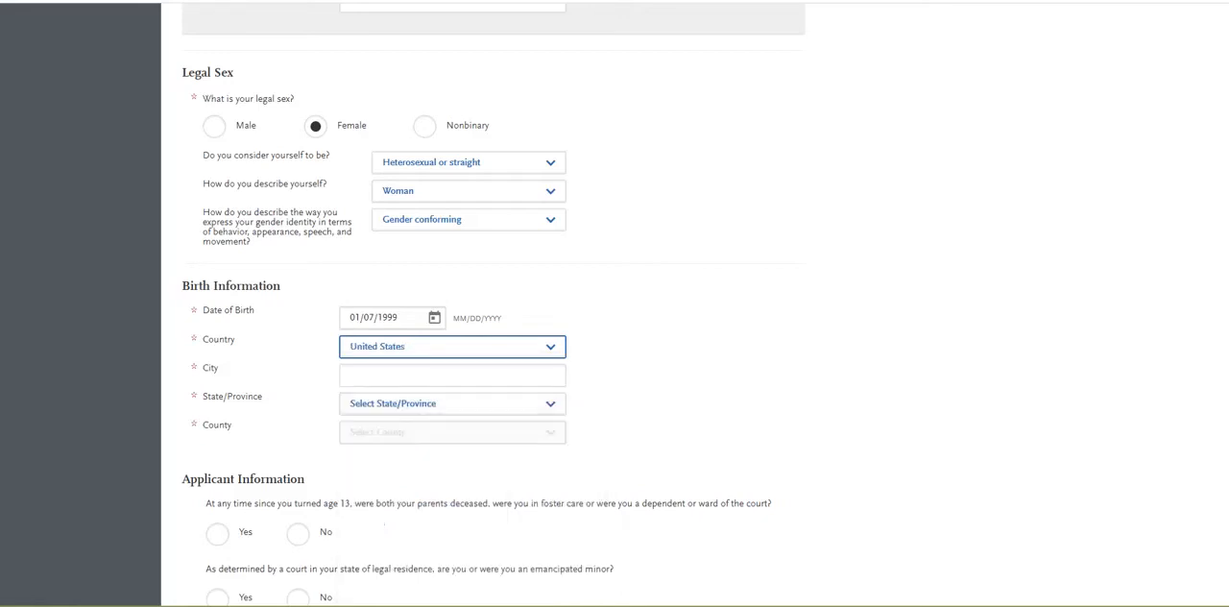
pyautogui.click(452, 376)
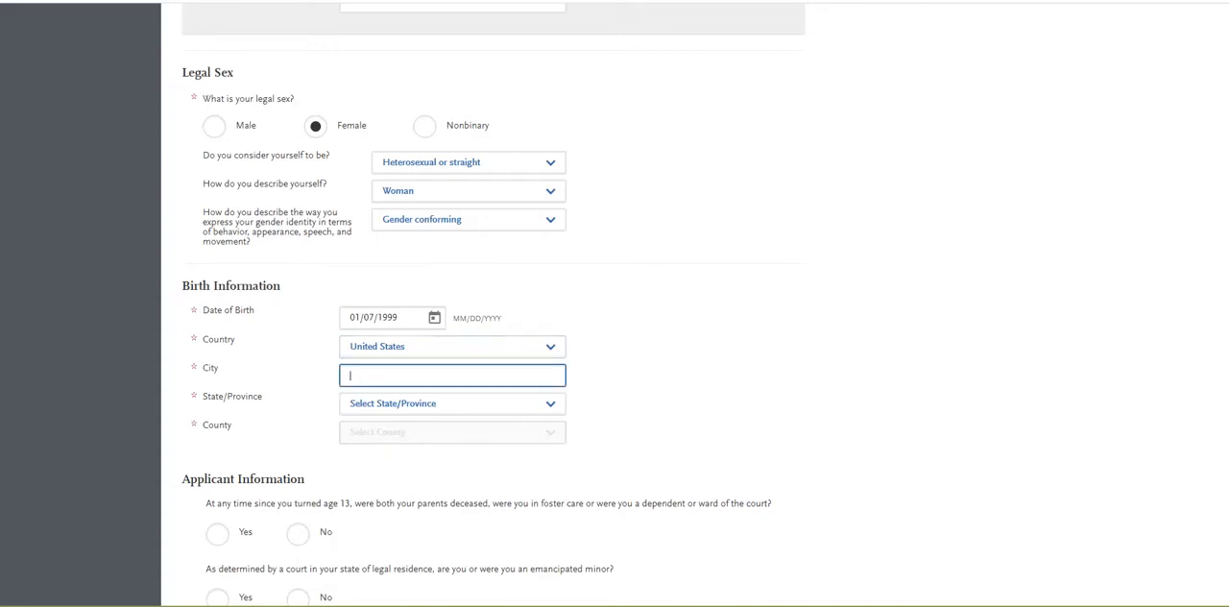
pyautogui.write('San Luis Obispo')
pyautogui.press('Tab')
# Set the birth state to California and the birth county to San Luis Obispo County.
pyautogui.click(453, 404)
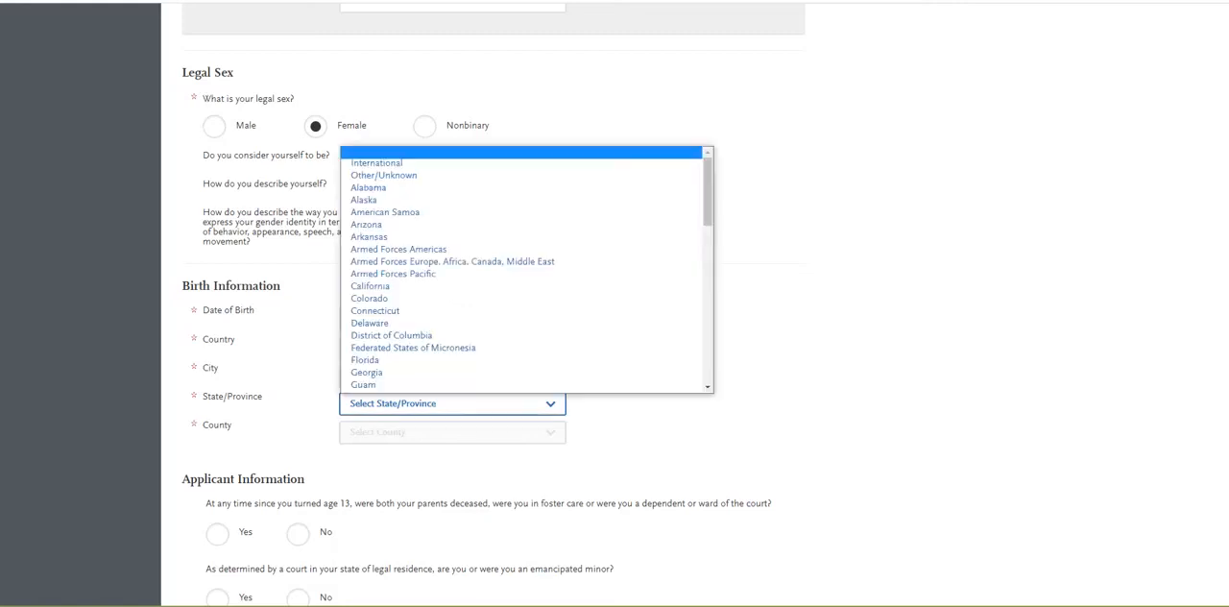
pyautogui.click(372, 286)
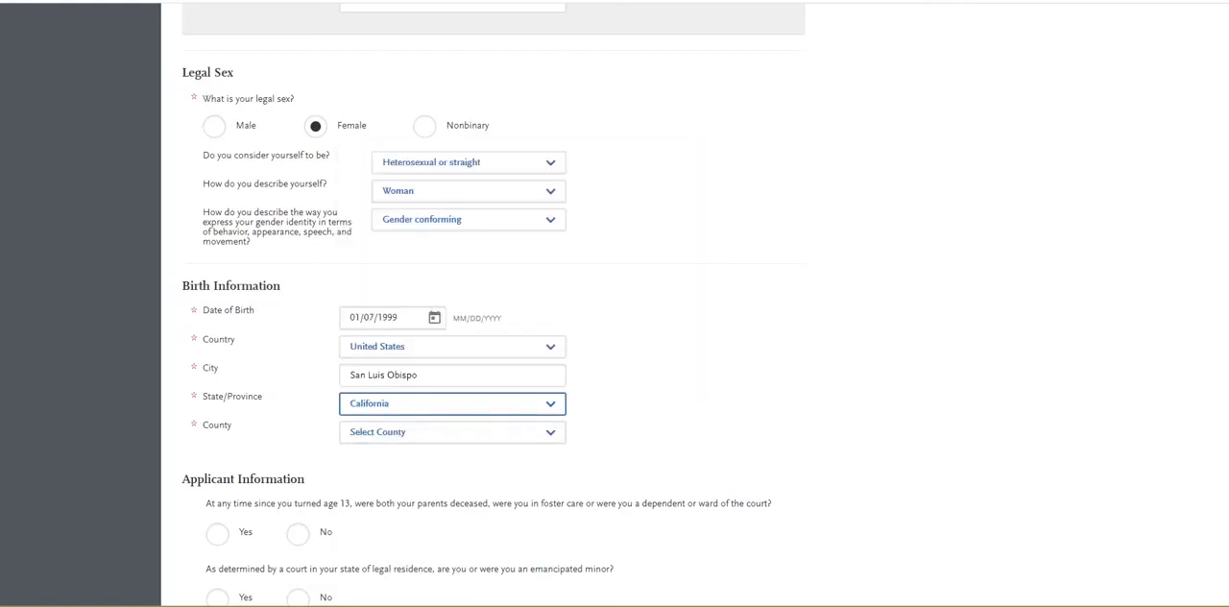
pyautogui.press('s')
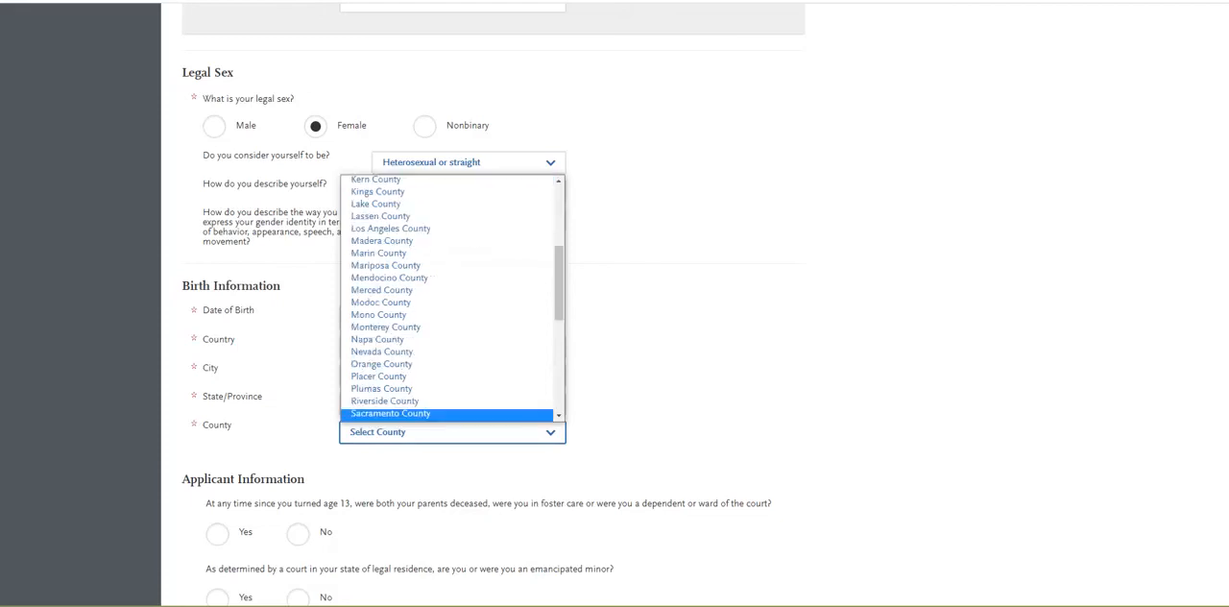
pyautogui.press('Down')
pyautogui.scroll(-2, 394, 403)
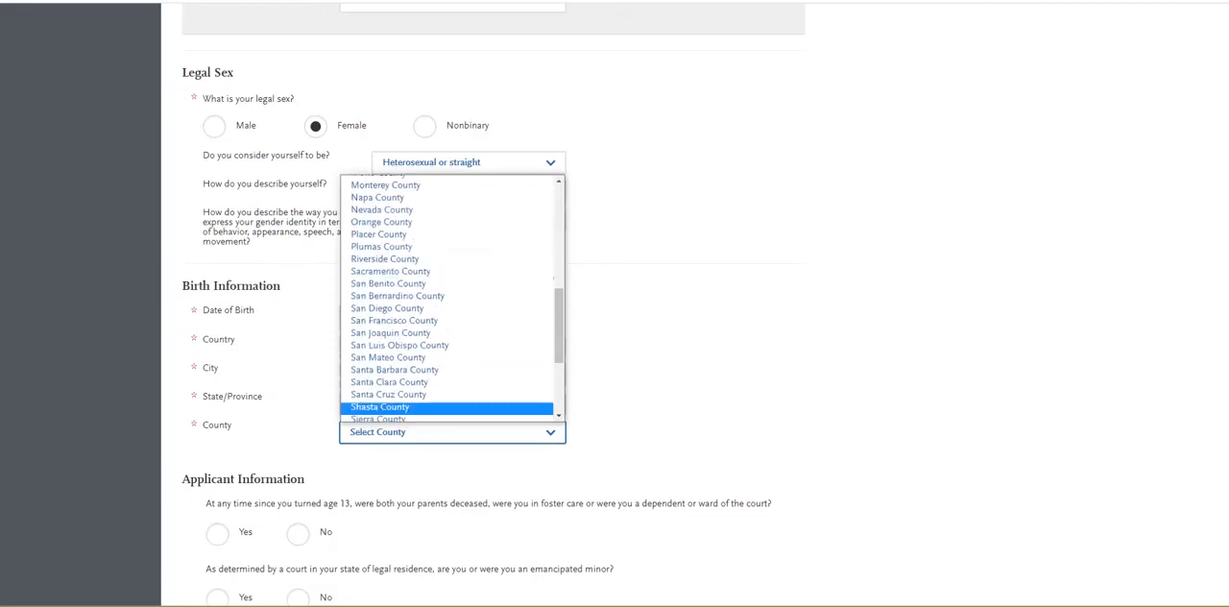
pyautogui.click(393, 346)
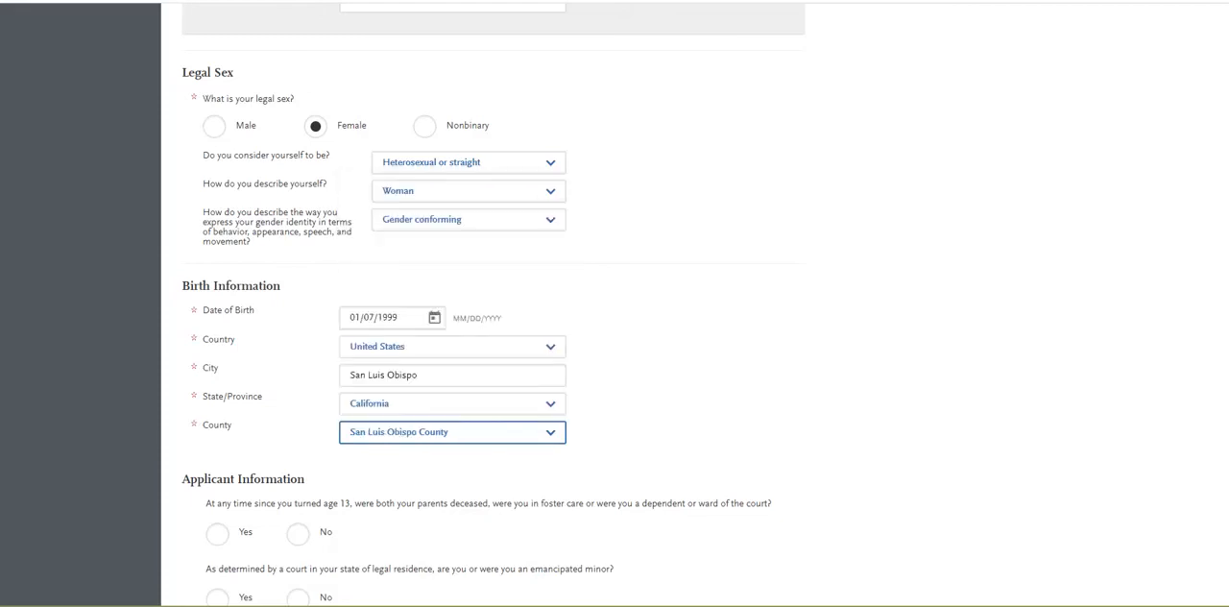
# Answer No to all five Applicant Information questions on foster care or court dependency, emancipated minor status, and unaccompanied homeless youth determinations.
pyautogui.scroll(-2, 492, 306)
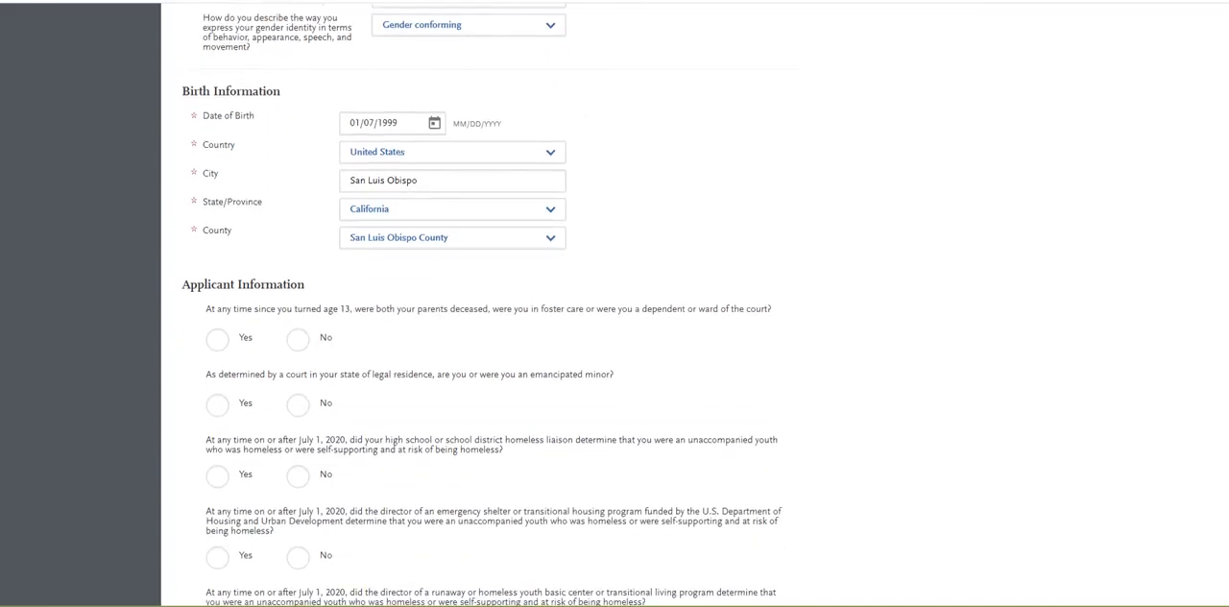
pyautogui.scroll(-1, 493, 305)
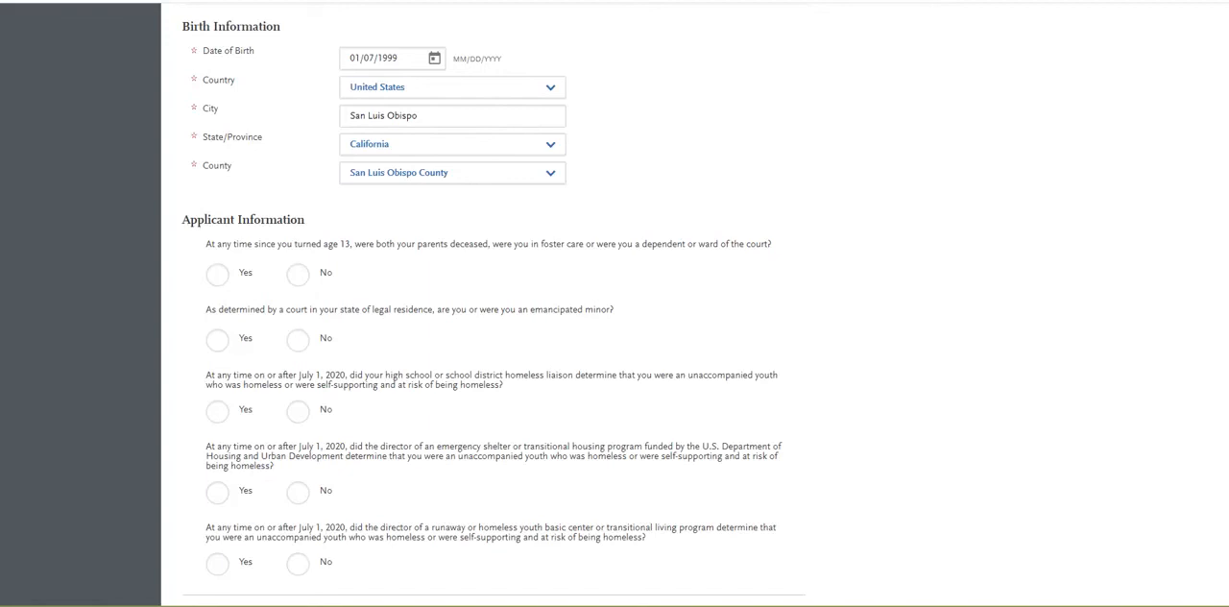
pyautogui.scroll(-1, 492, 305)
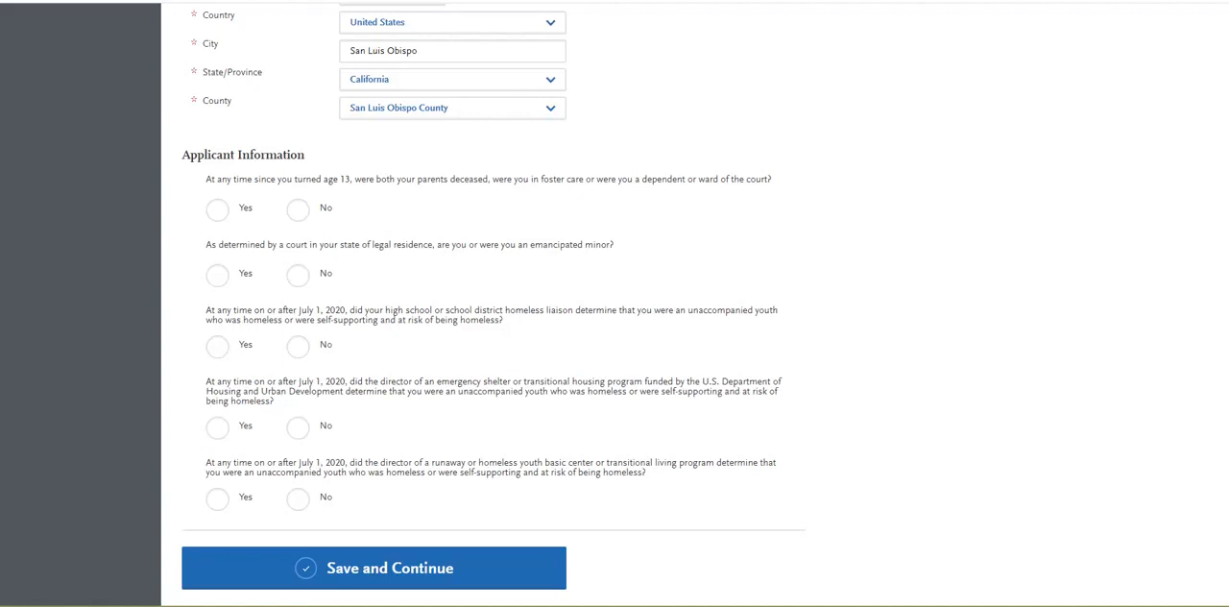
pyautogui.click(297, 209)
pyautogui.click(297, 275)
pyautogui.click(298, 346)
pyautogui.click(297, 428)
pyautogui.click(298, 499)
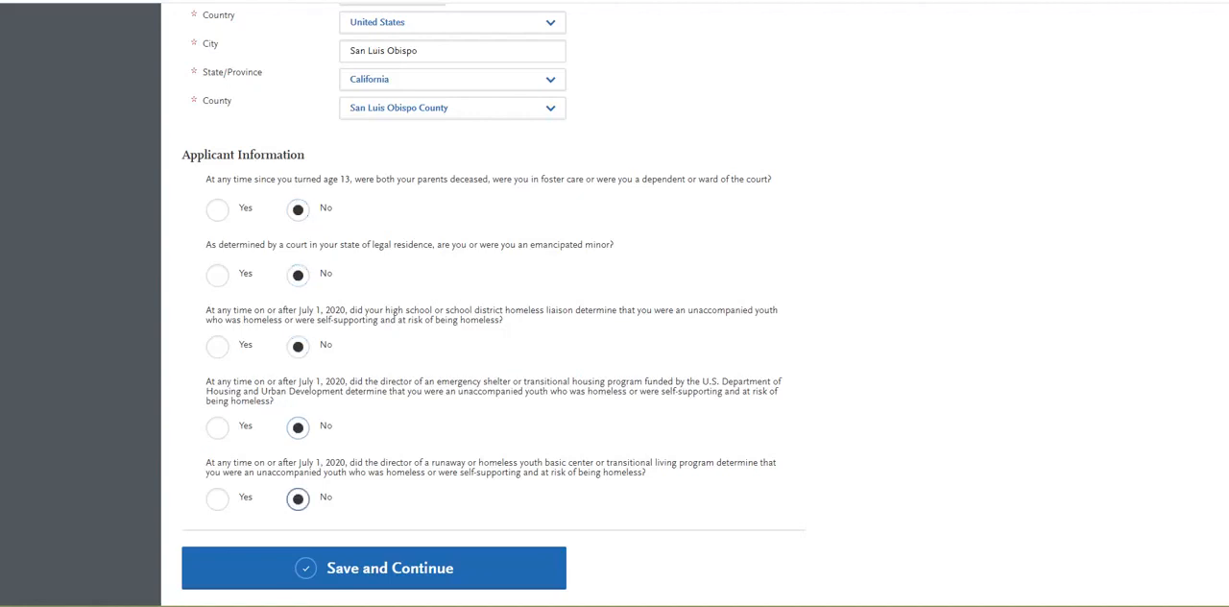
# Review the Biographic Information entries, save them, and continue to the Contact Information section.
pyautogui.scroll(5, 614, 304)
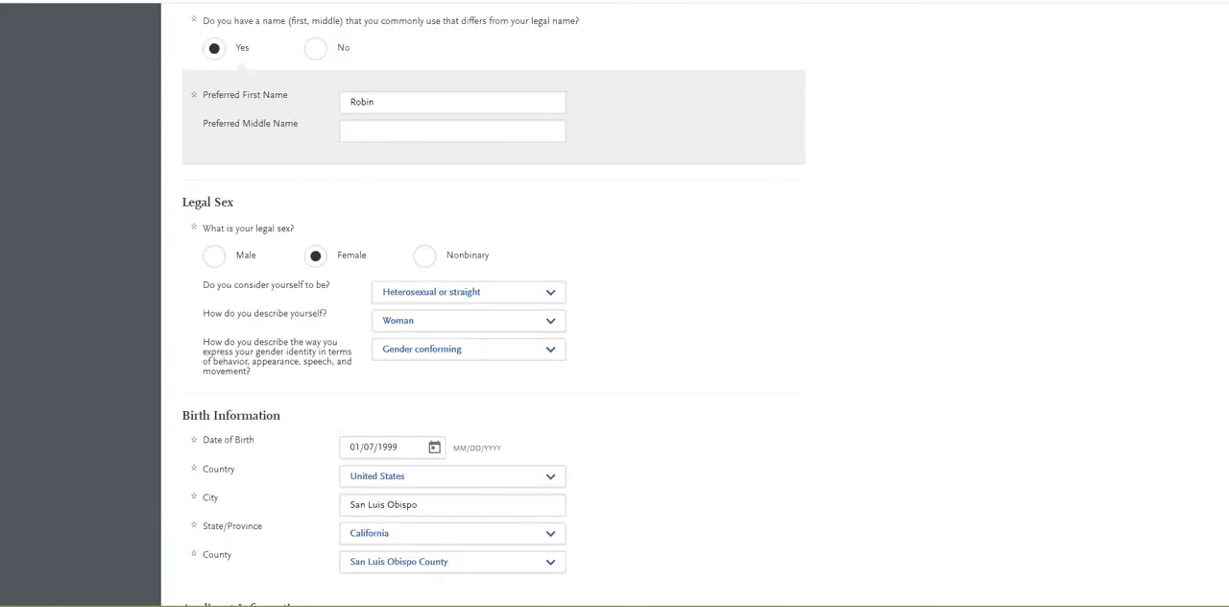
pyautogui.scroll(-5, 615, 303)
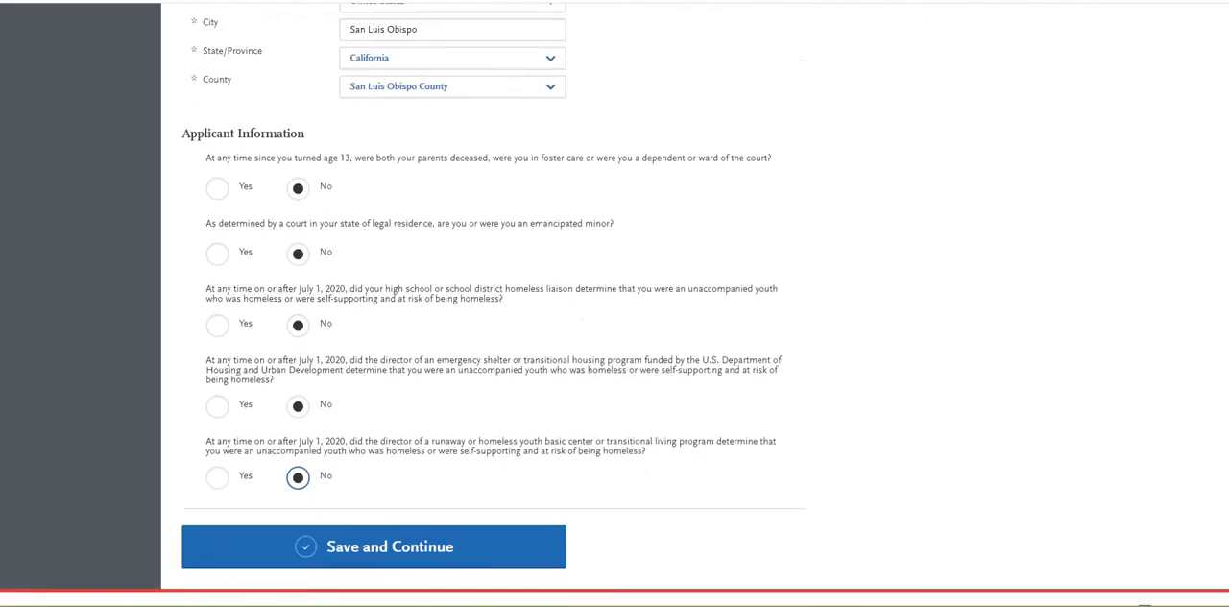
pyautogui.click(374, 525)
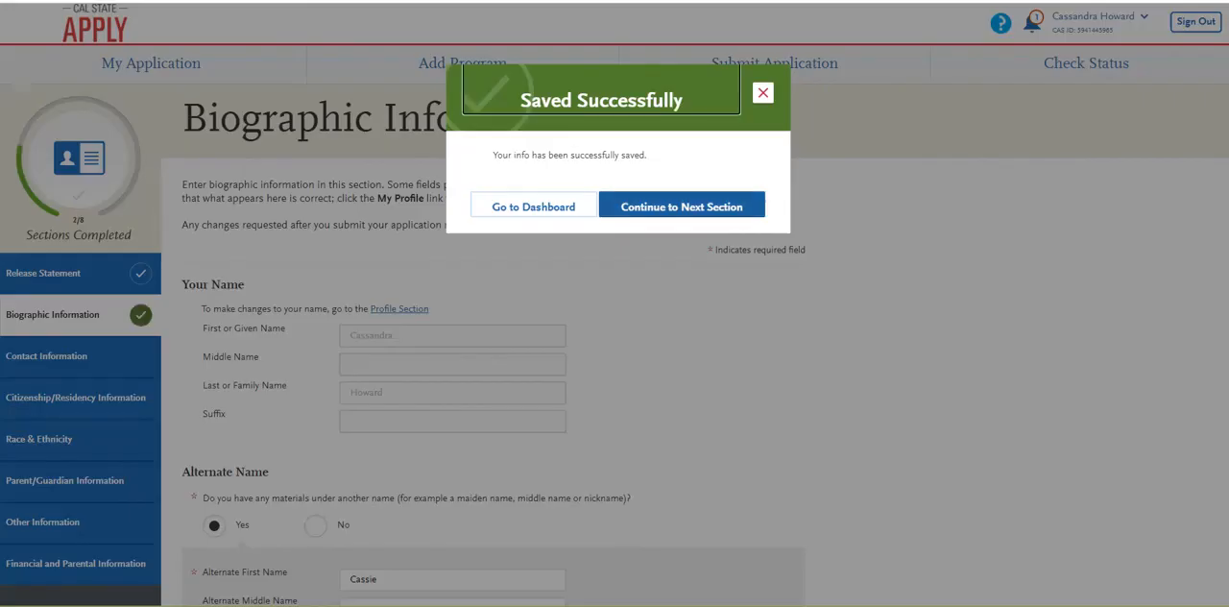
pyautogui.click(681, 205)
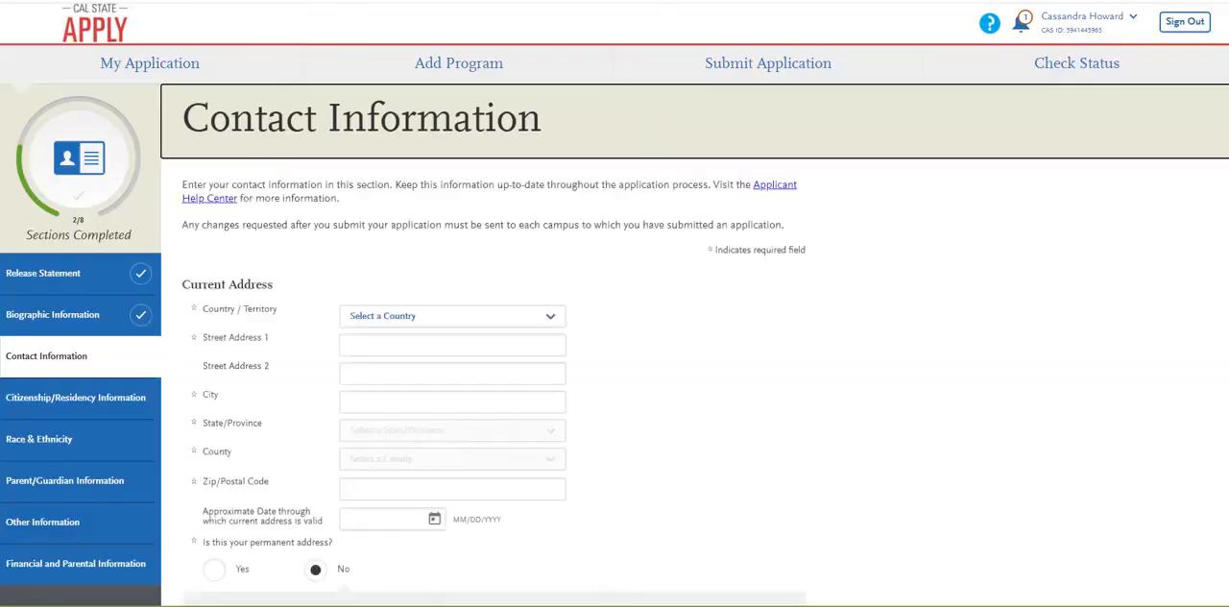